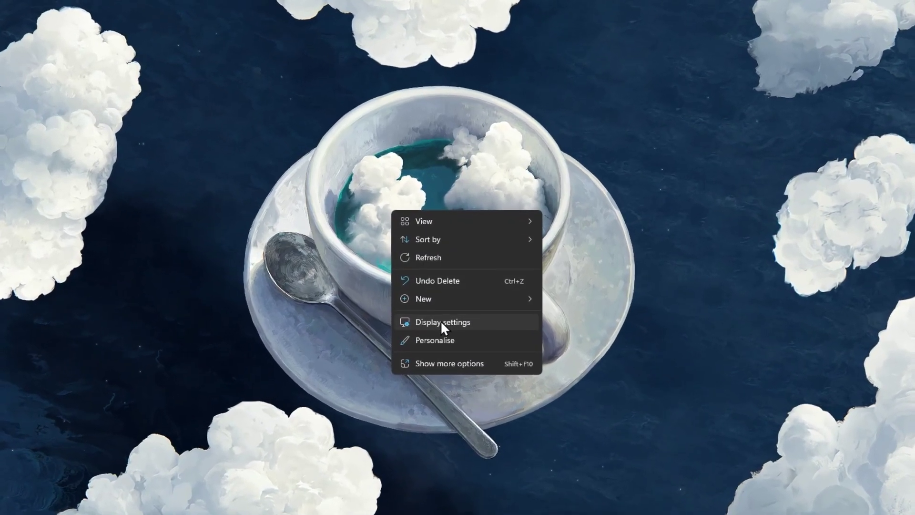
# Open Display settings and review scale and resolution, keeping 100% and 3840 × 1080
pyautogui.click(440, 321)
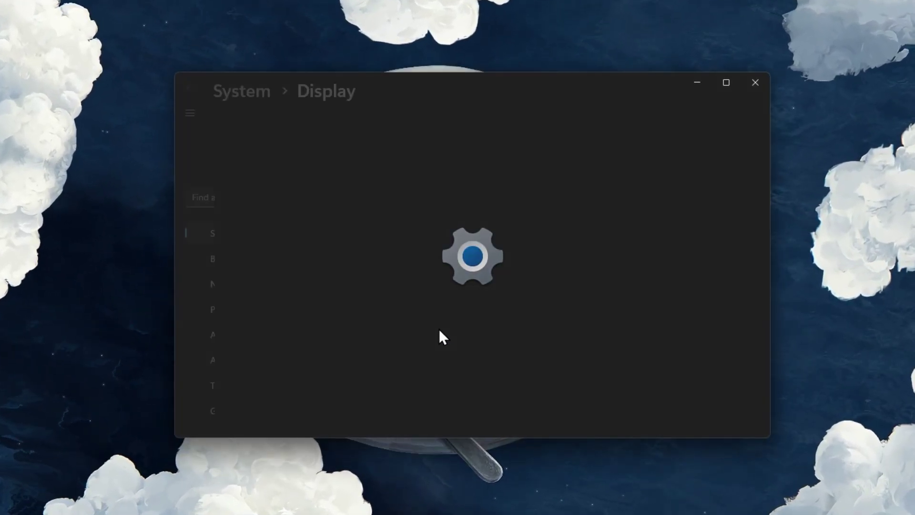
pyautogui.moveTo(767, 261)
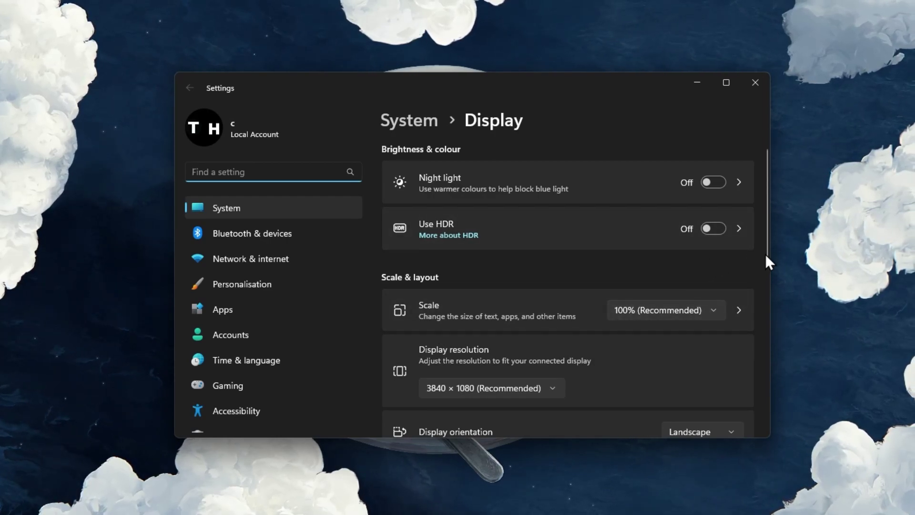
pyautogui.moveTo(765, 255); pyautogui.dragTo(763, 308)
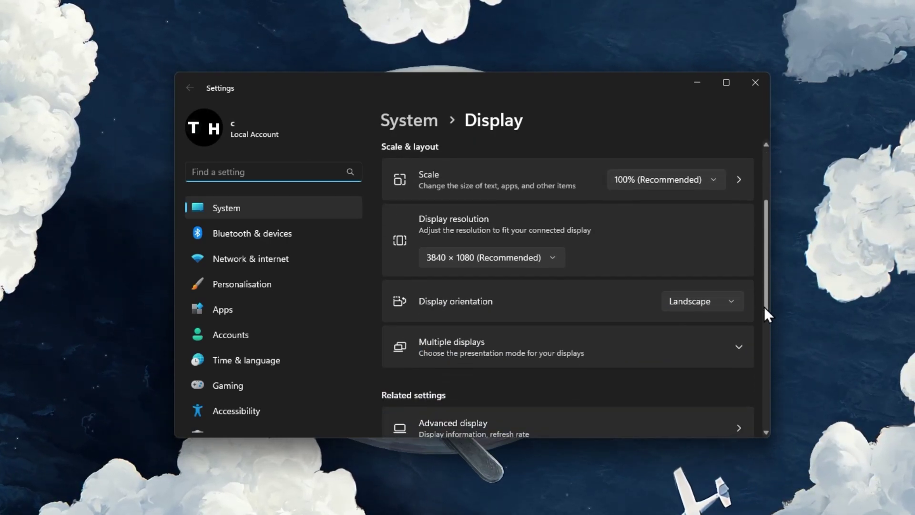
pyautogui.click(715, 182)
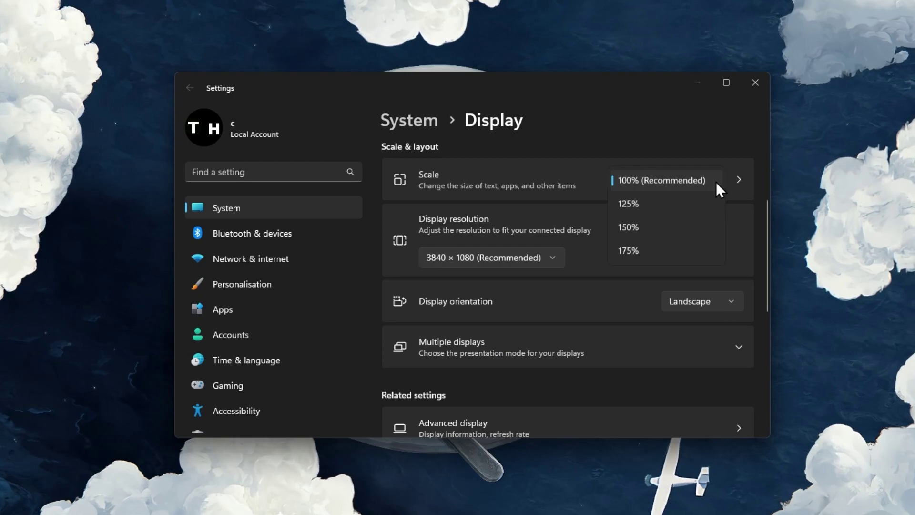
pyautogui.click(716, 182)
pyautogui.click(547, 256)
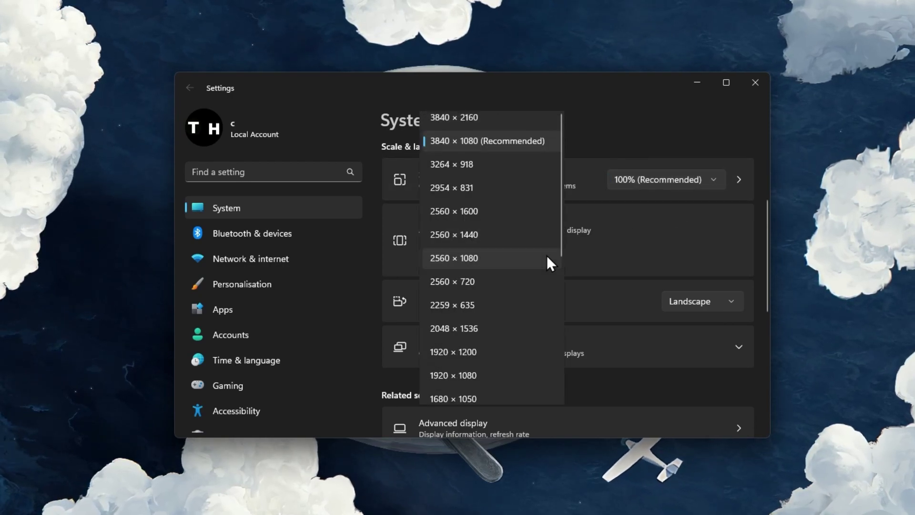
pyautogui.click(495, 141)
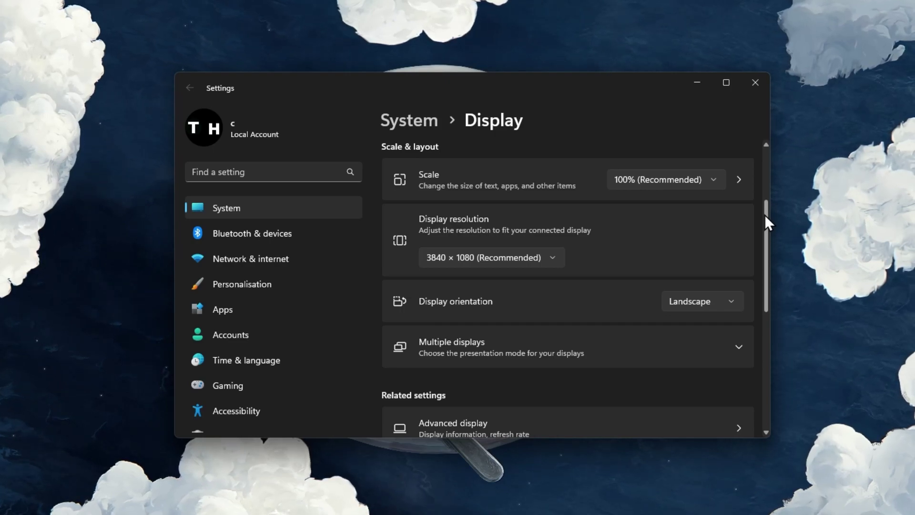
pyautogui.moveTo(764, 214); pyautogui.dragTo(766, 289)
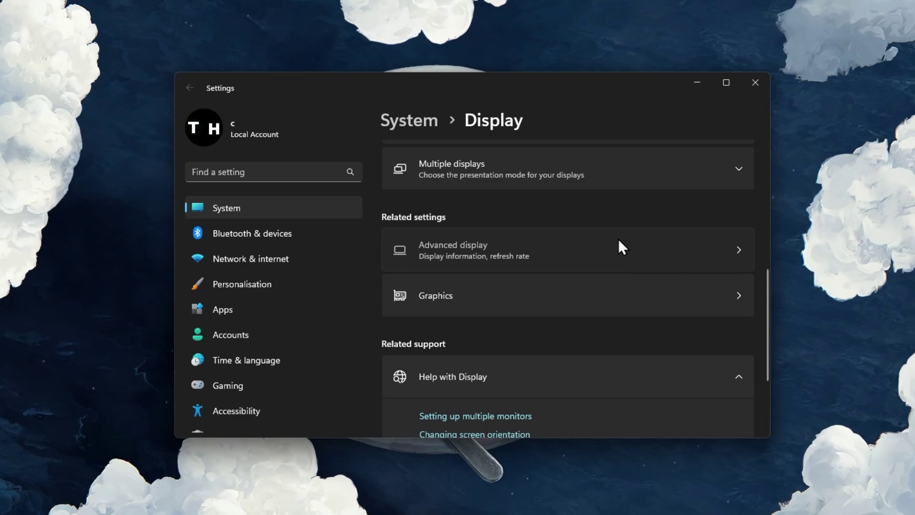
# Set the Advanced display refresh rate to 59.97 Hz and keep the change
pyautogui.click(619, 243)
pyautogui.scroll(-2, 636, 286)
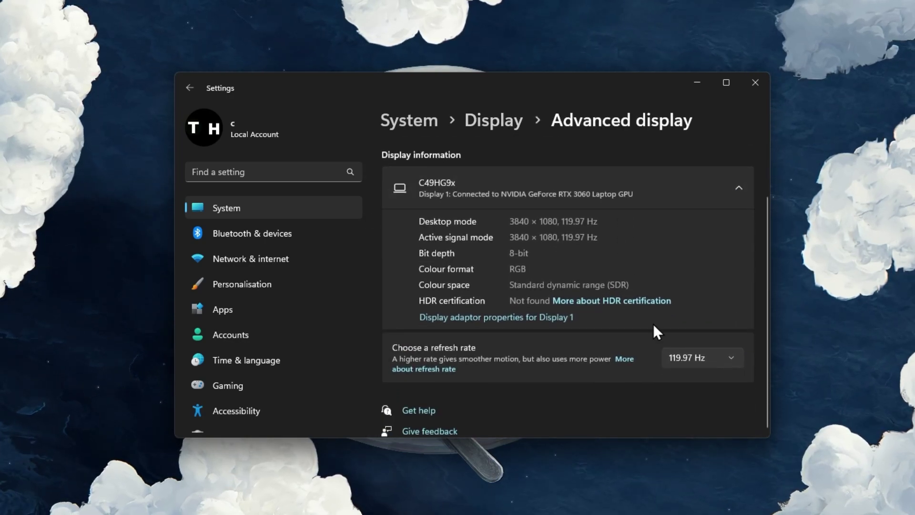
pyautogui.click(685, 354)
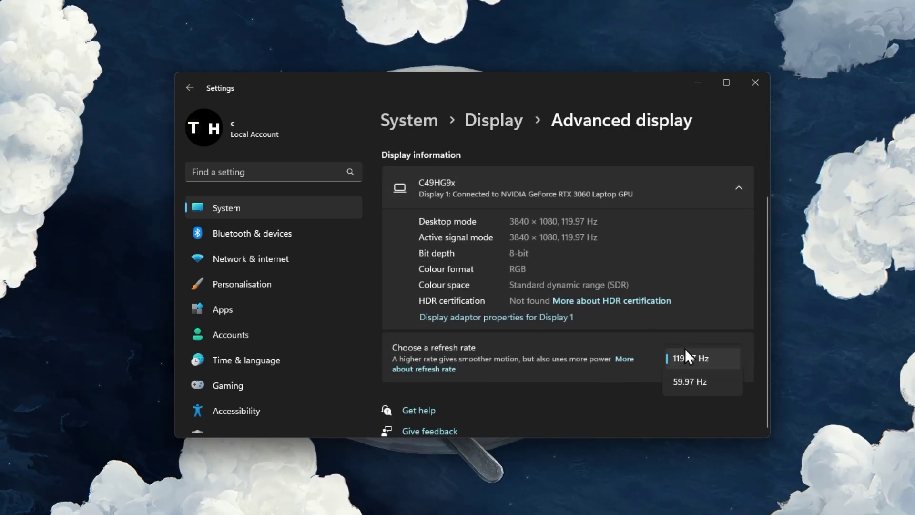
pyautogui.click(687, 383)
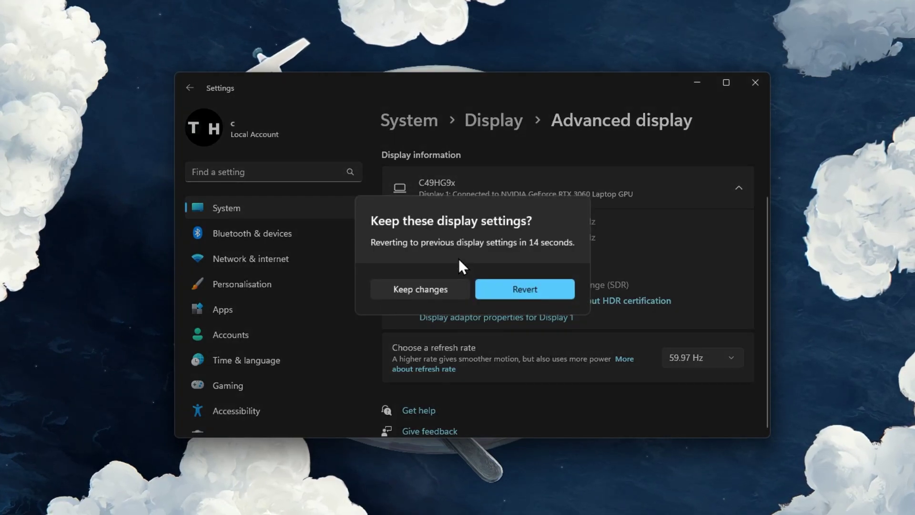
pyautogui.click(441, 290)
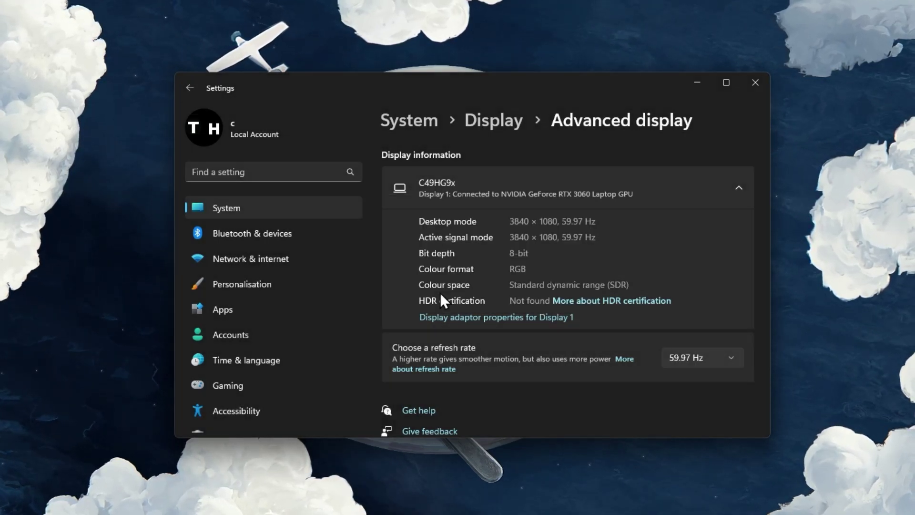
pyautogui.moveTo(272, 385)
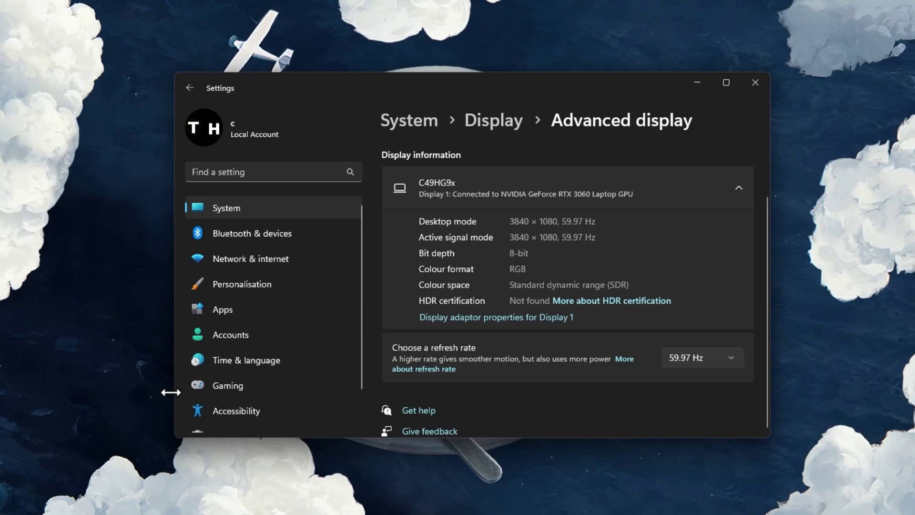
pyautogui.scroll(-2, 193, 385)
# Go to Windows Update and run Check for updates
pyautogui.click(211, 425)
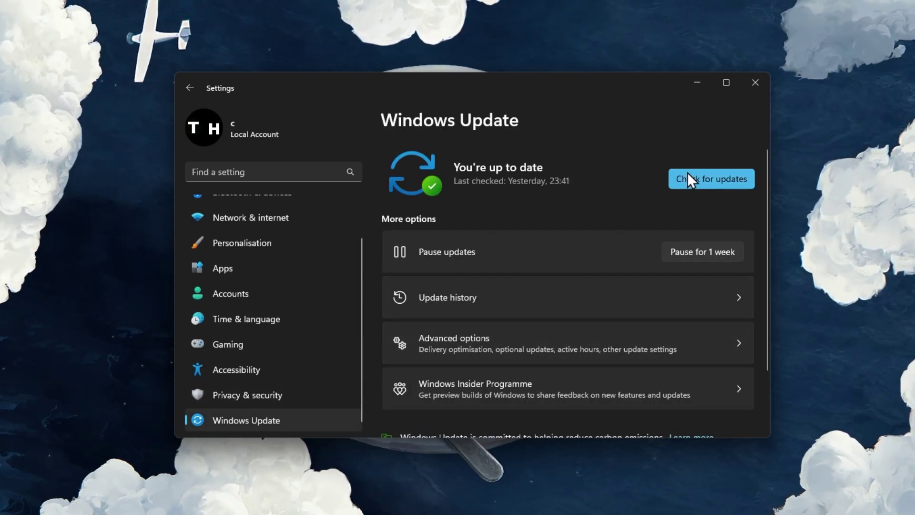
pyautogui.click(687, 178)
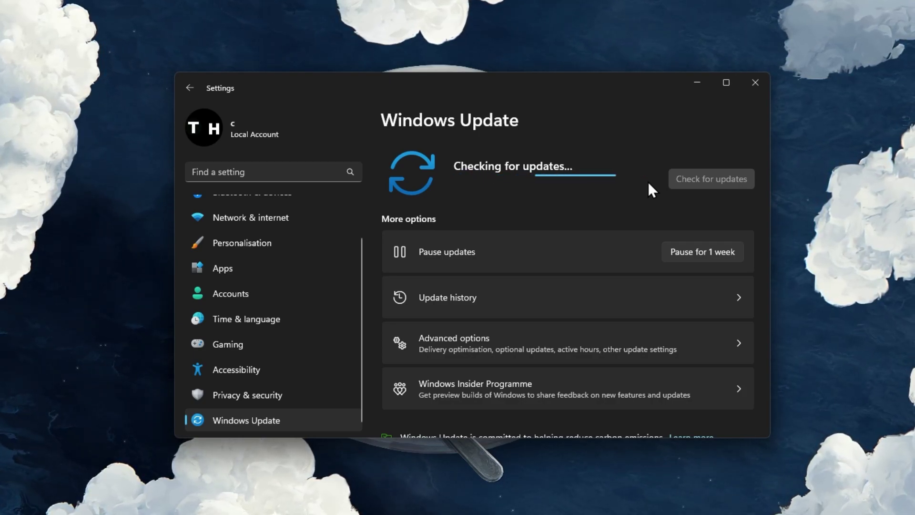
pyautogui.scroll(2, 319, 243)
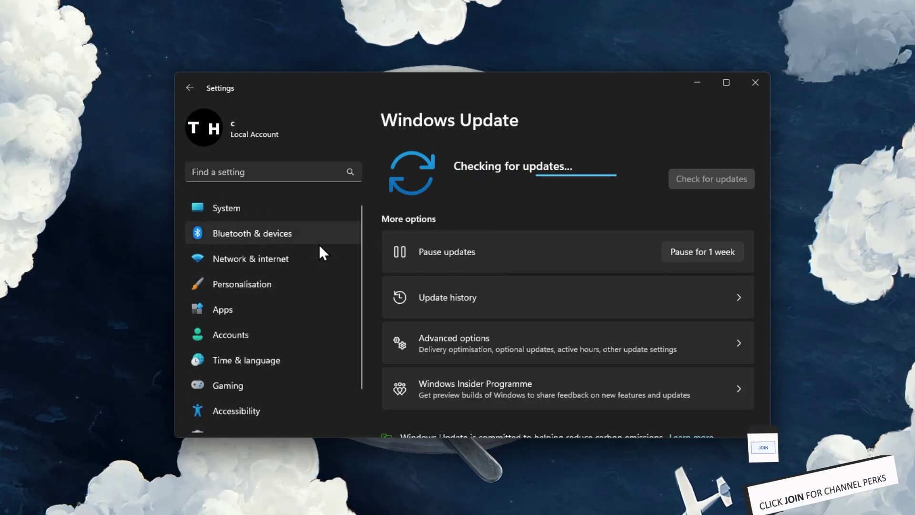
# Open System > Power & battery, leaving power mode on Best power efficiency
pyautogui.click(316, 210)
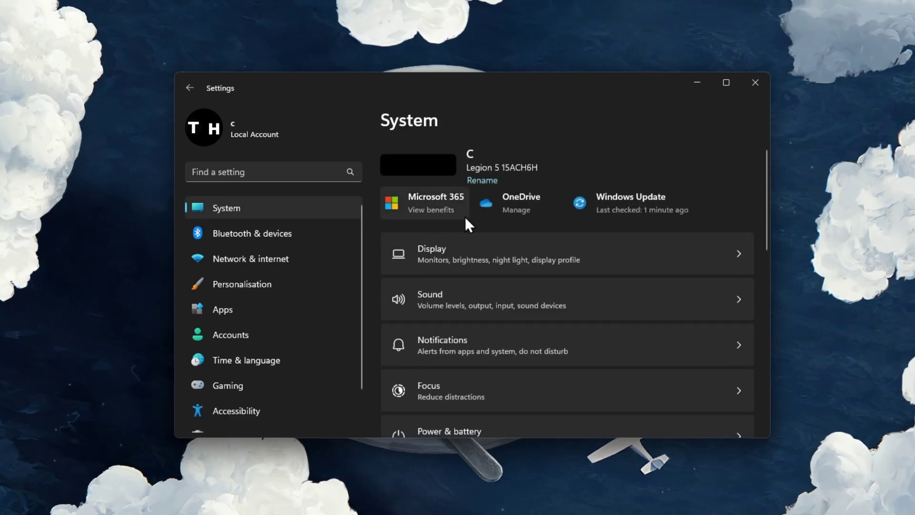
pyautogui.scroll(-2, 502, 218)
pyautogui.scroll(-1, 503, 226)
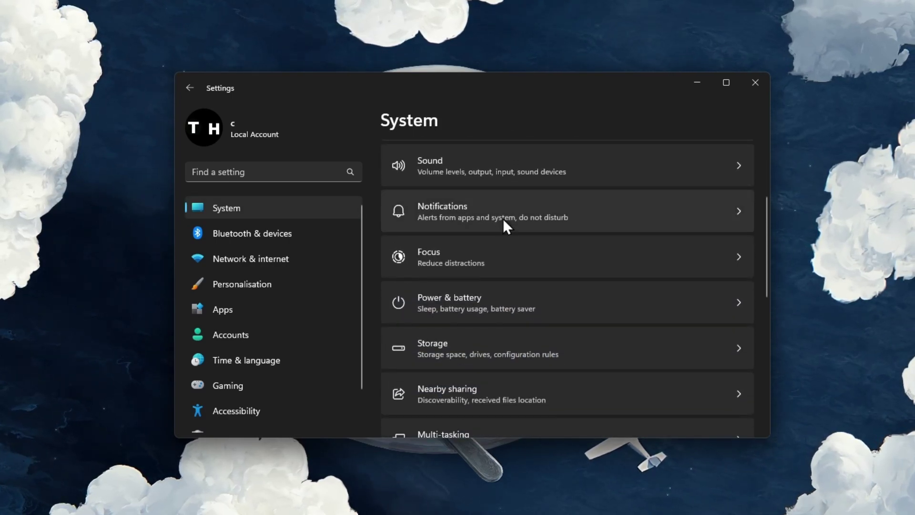
pyautogui.click(514, 313)
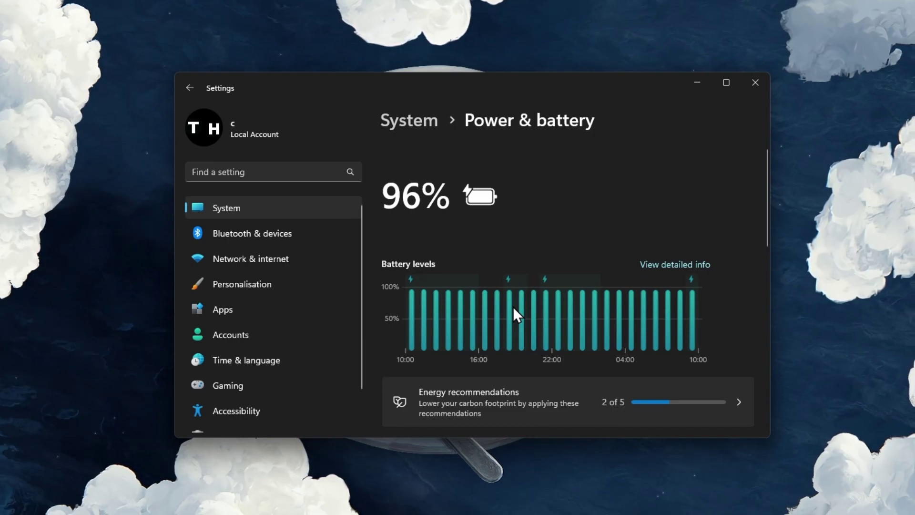
pyautogui.scroll(-2, 512, 307)
pyautogui.scroll(-1, 512, 307)
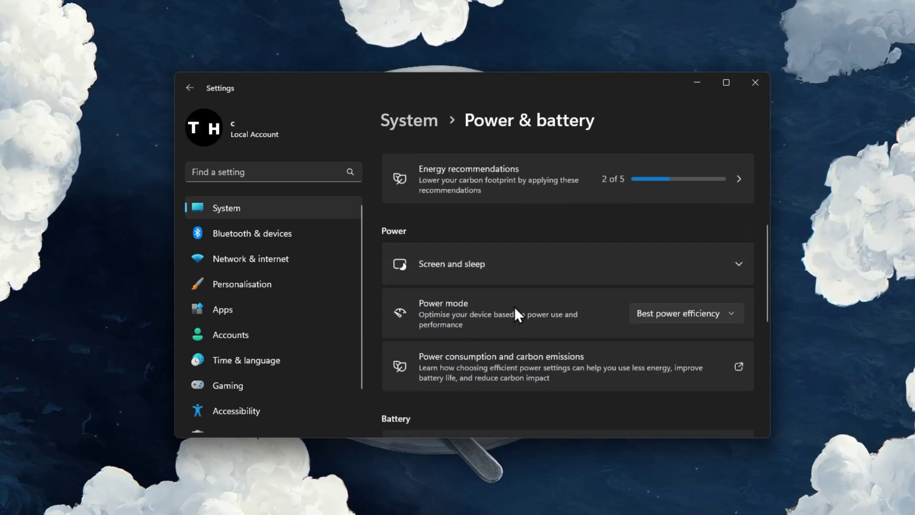
pyautogui.click(678, 313)
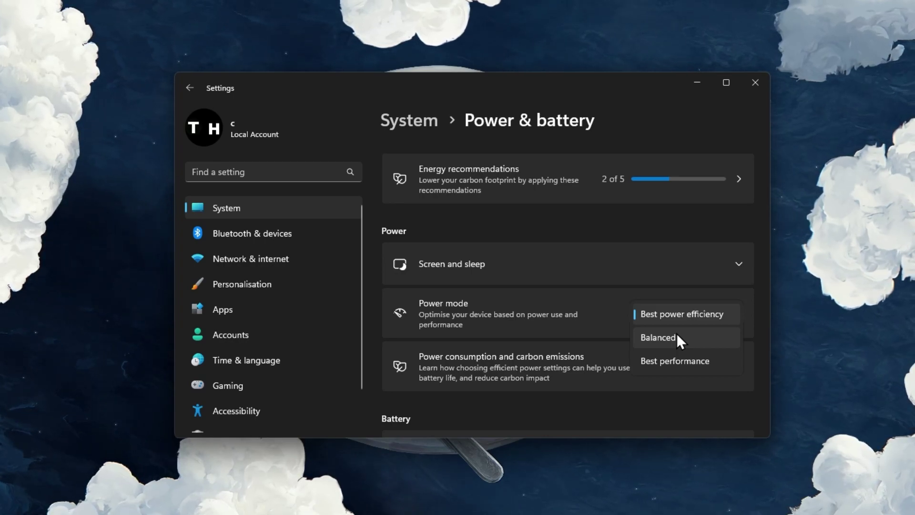
pyautogui.click(688, 222)
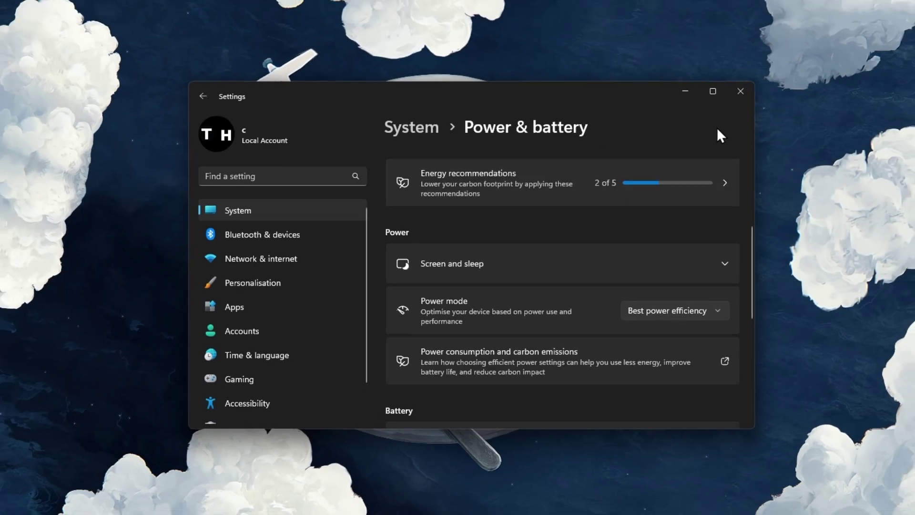
# Open Device Manager and expand Monitors to select Generic Monitor (C49HG9x)
pyautogui.press('super')
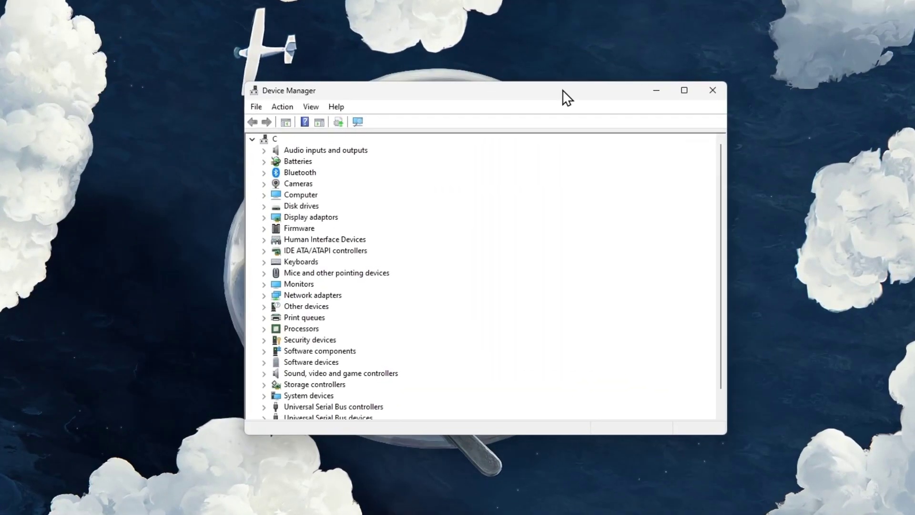
pyautogui.click(265, 284)
pyautogui.click(353, 297)
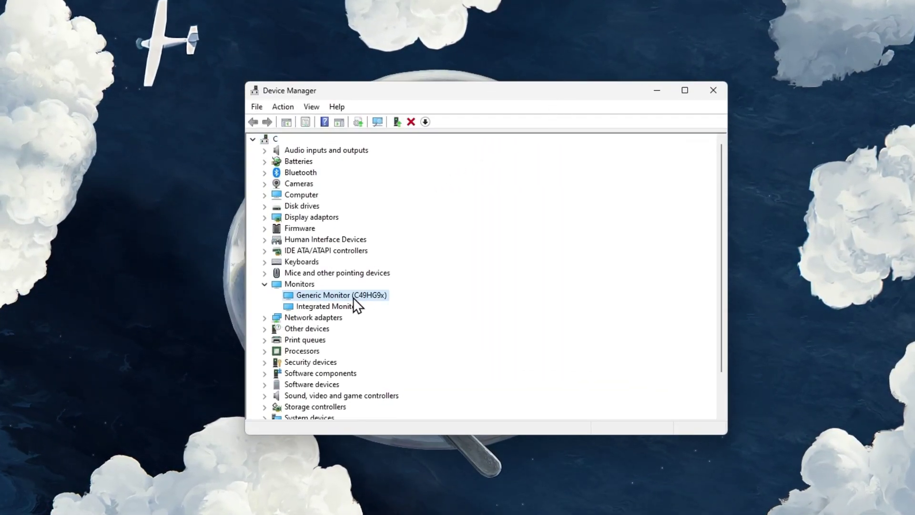
# Start Update driver for Generic Monitor (C49HG9x), then close the dialog
pyautogui.rightClick(381, 294)
pyautogui.click(442, 302)
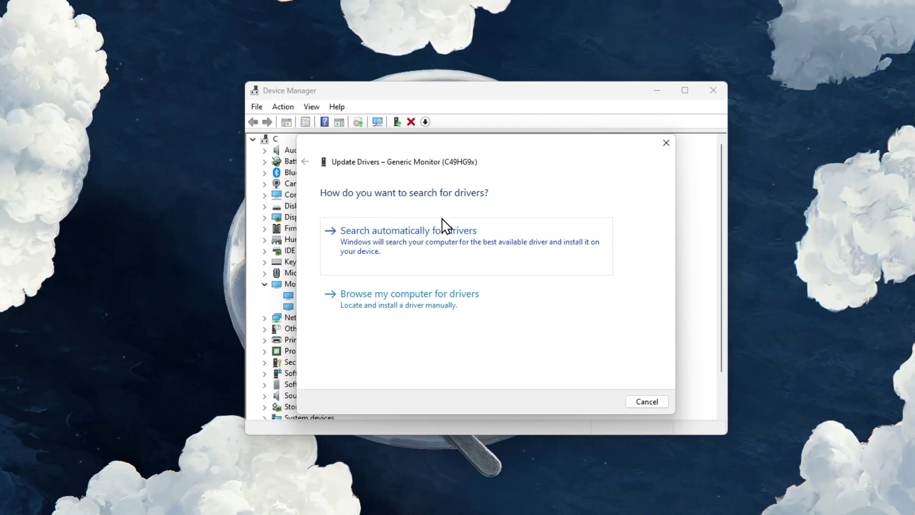
pyautogui.click(666, 143)
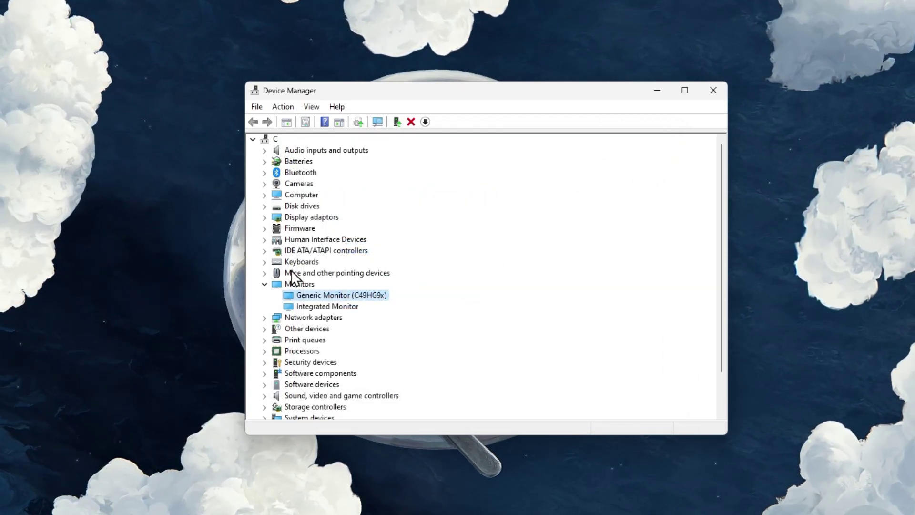
# Collapse Monitors, expand Display adaptors, and select NVIDIA GeForce RTX 3060 Laptop GPU
pyautogui.click(263, 284)
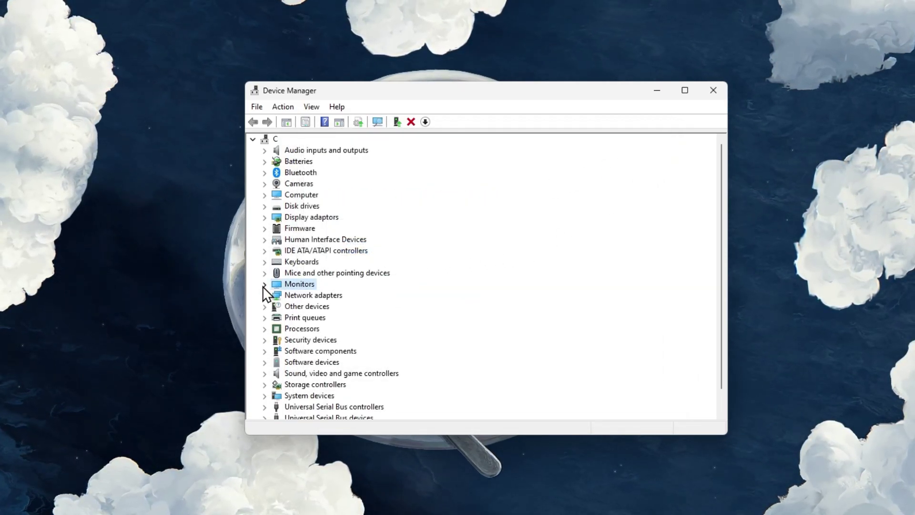
pyautogui.click(265, 218)
pyautogui.click(307, 237)
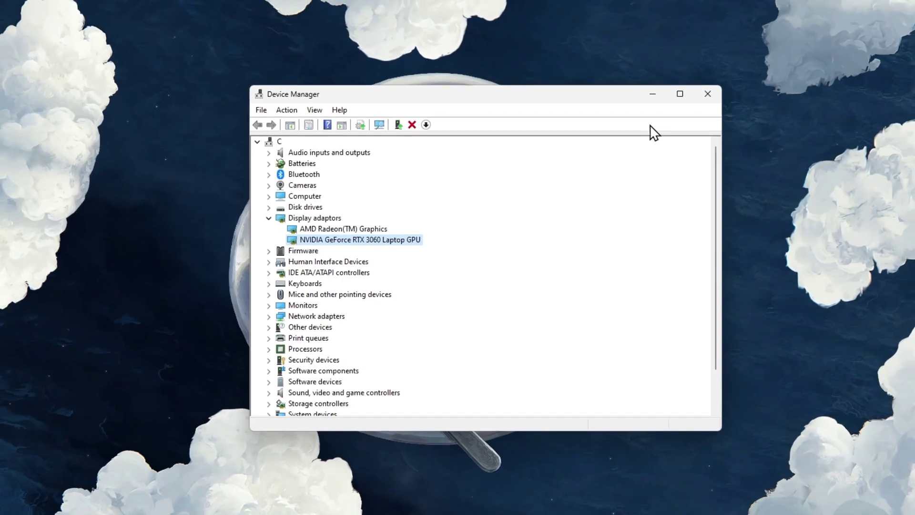
# Close Device Manager and launch GeForce Experience from Start search
pyautogui.click(712, 90)
pyautogui.press('super')
pyautogui.write('gef')
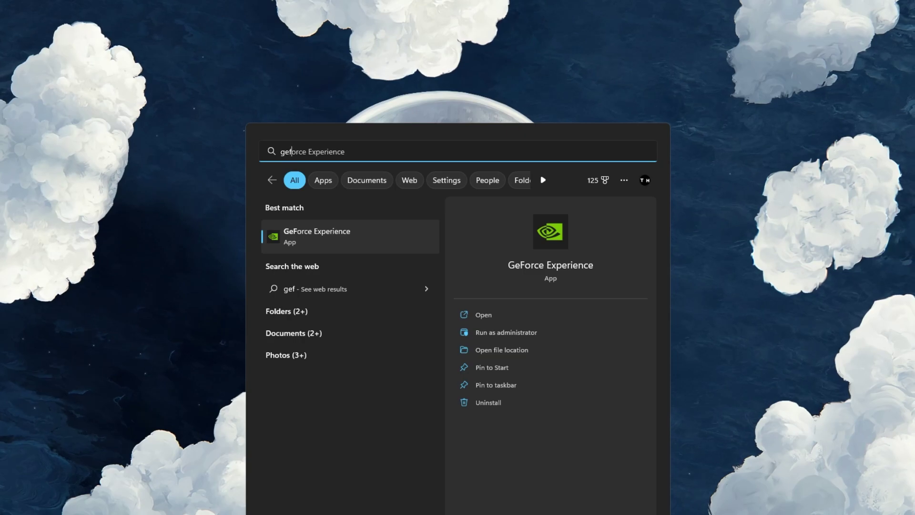
pyautogui.press('Return')
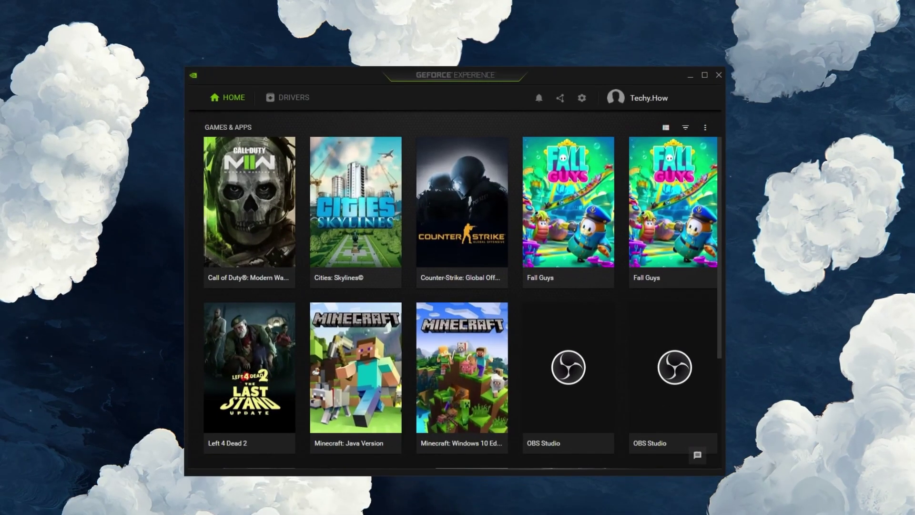
# Search Start for 'amd', then clear the search and dismiss it
pyautogui.press('super')
pyautogui.write('amd')
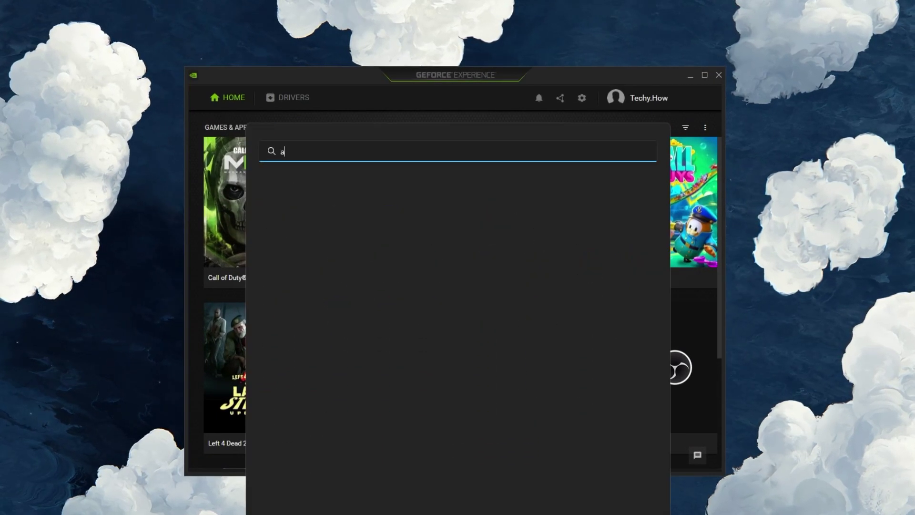
pyautogui.hotkey('ctrl', 'a')
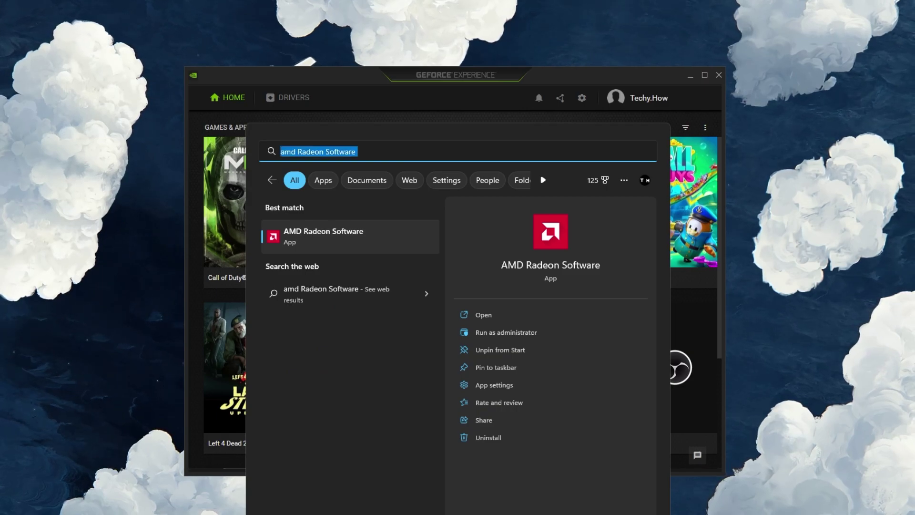
pyautogui.press('BackSpace')
pyautogui.press('Escape')
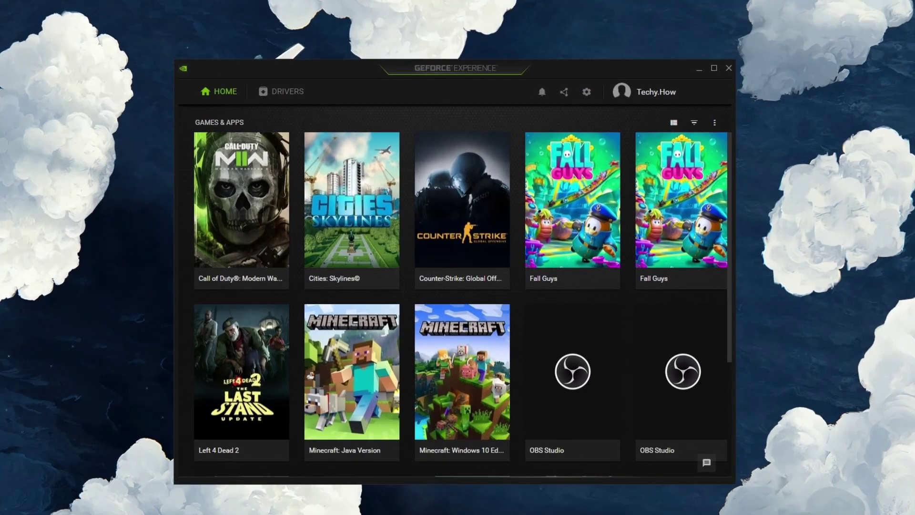
# Switch to the Drivers tab showing Game Ready Driver 527.37 available
pyautogui.click(262, 85)
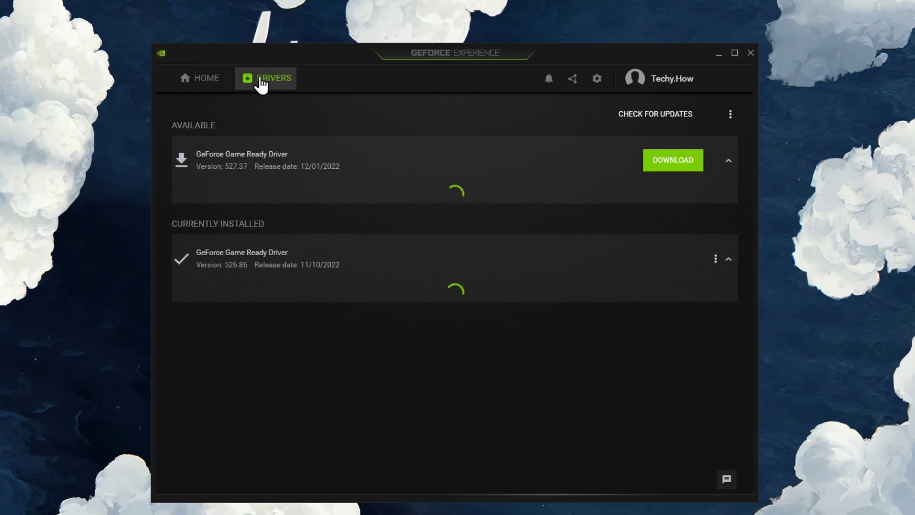